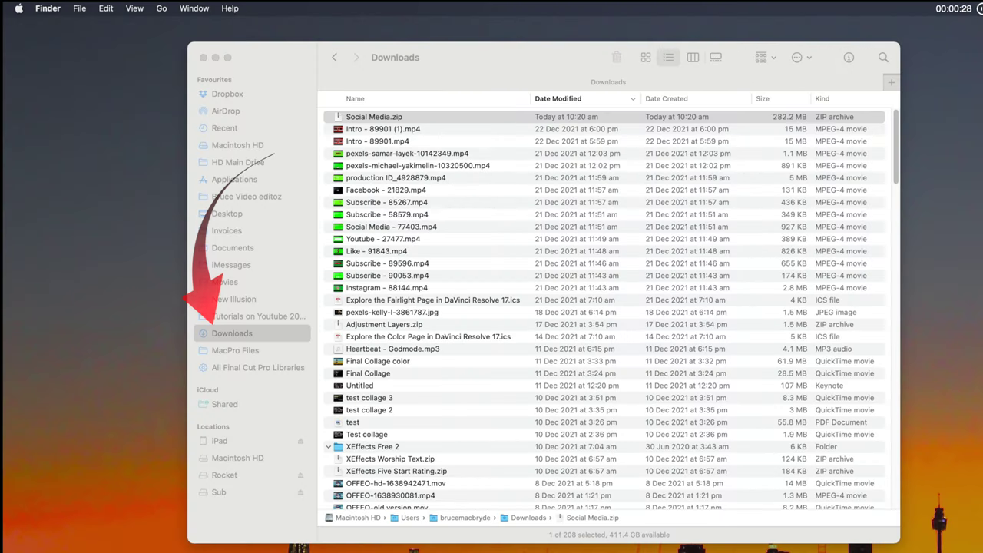
Step: Select Social Media.zip in the Downloads folder and bring up Spotlight search
click(405, 116)
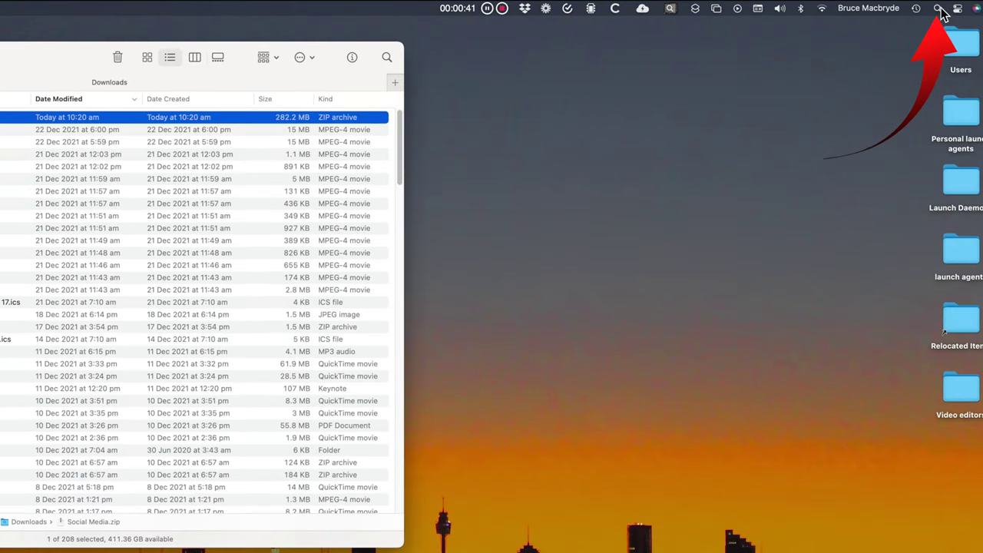
click(937, 9)
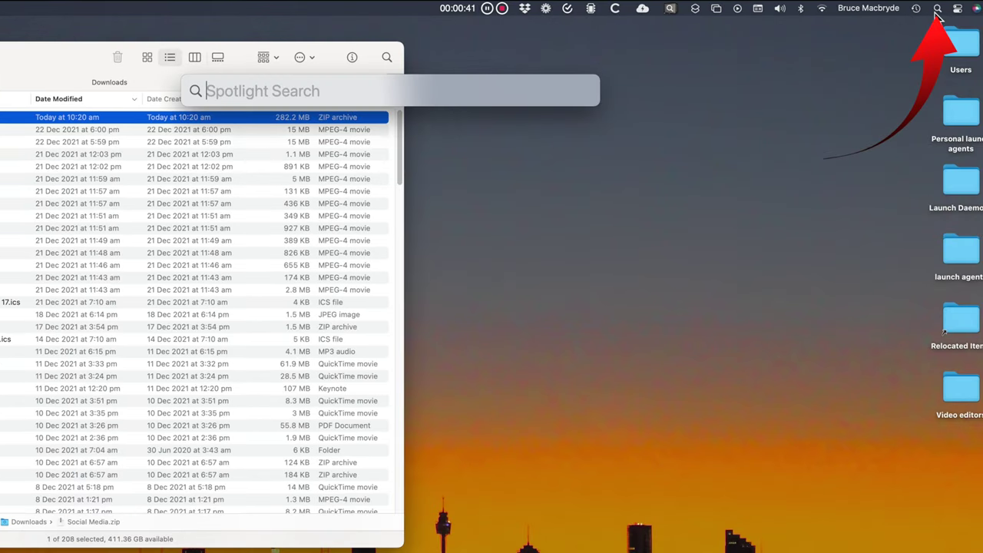
mouse_move(384, 97)
mouse_down()
mouse_move(512, 169)
mouse_move(592, 265)
mouse_up()
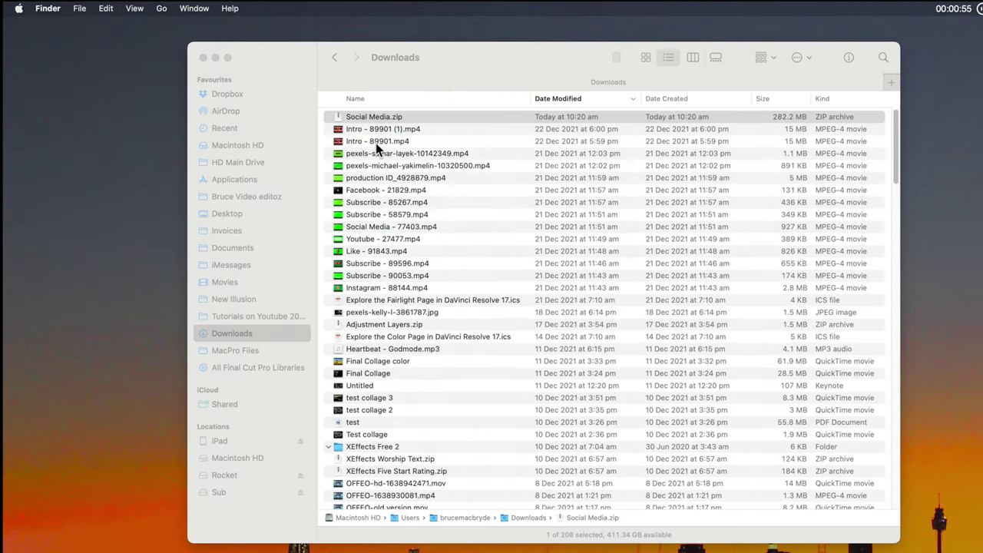
Step: Extract the Social Media.zip archive in the Downloads folder
click(374, 118)
key(Return)
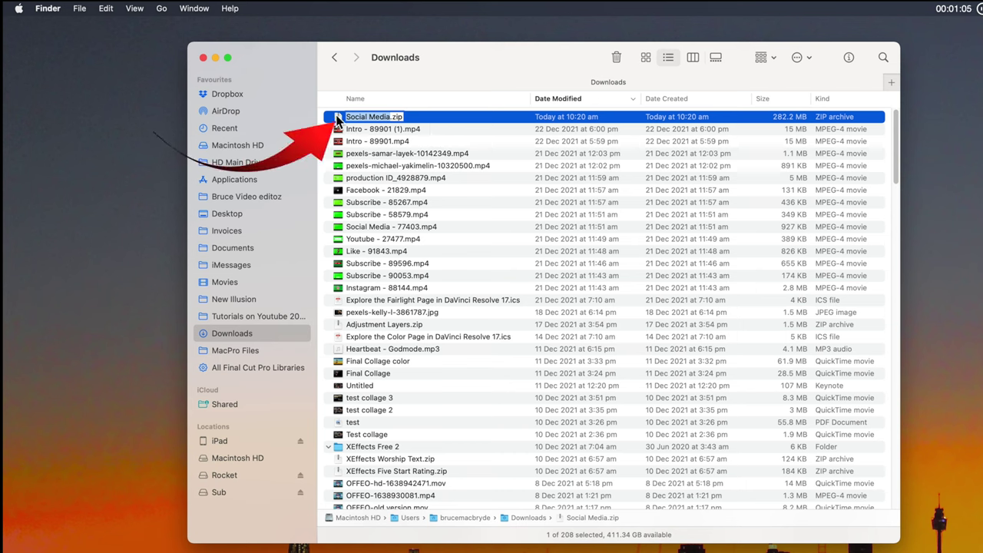
key(Return)
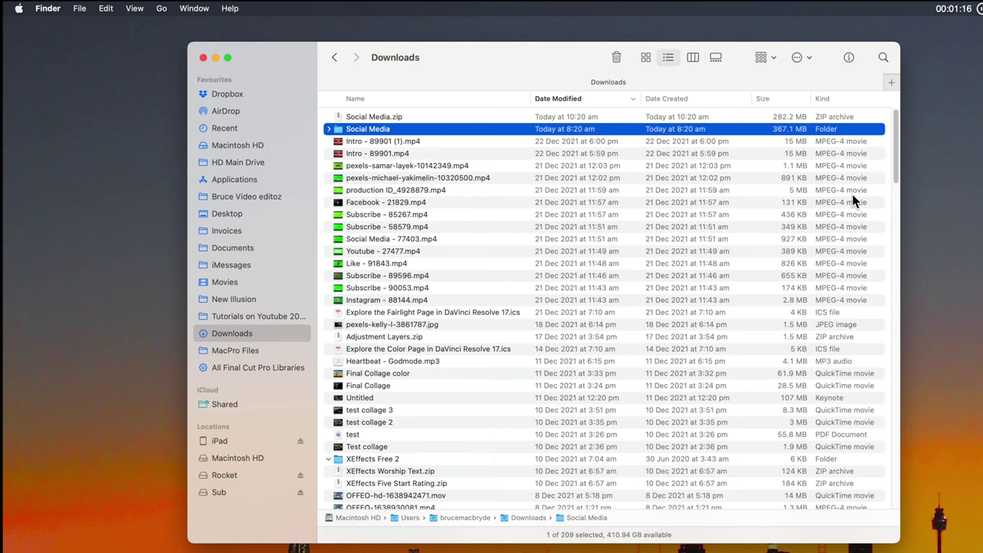
Step: Narrow the Finder window, then expand Movies and its Motion Templates subfolder in the home folder
drag(901, 228, 617, 225)
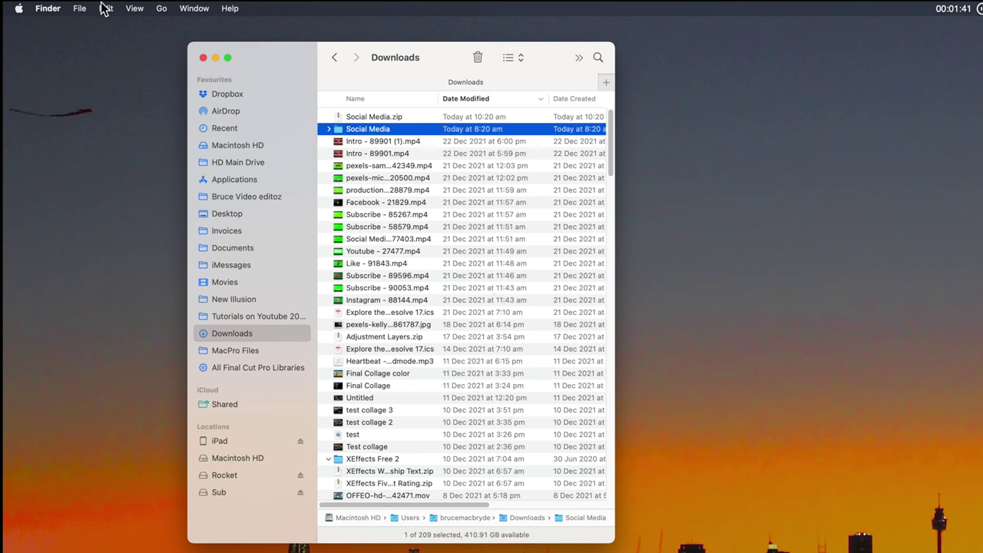
click(162, 8)
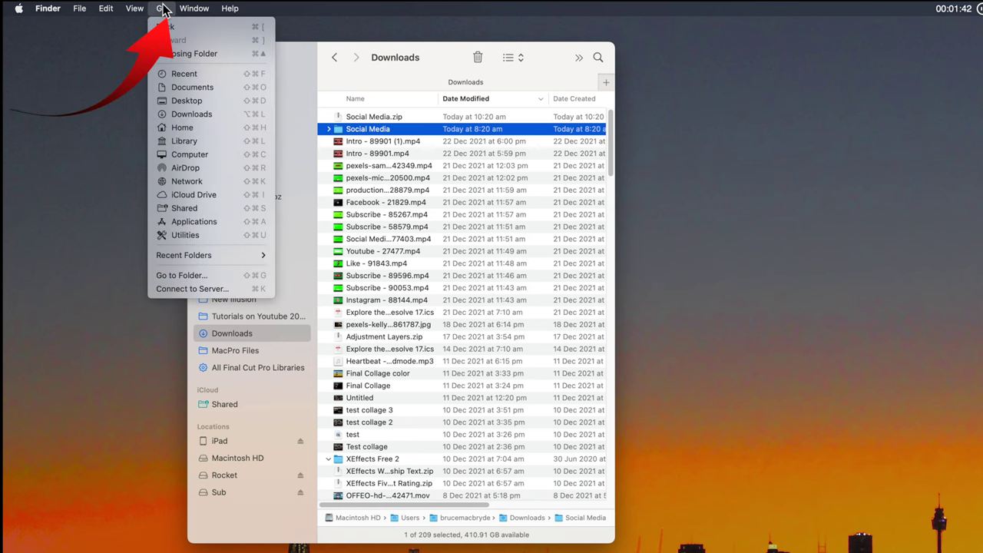
click(186, 128)
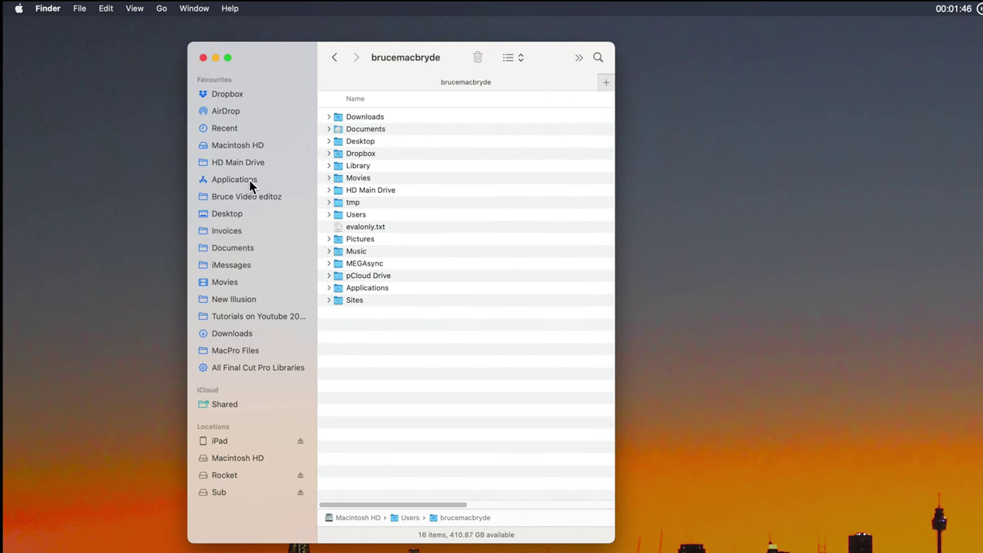
click(330, 179)
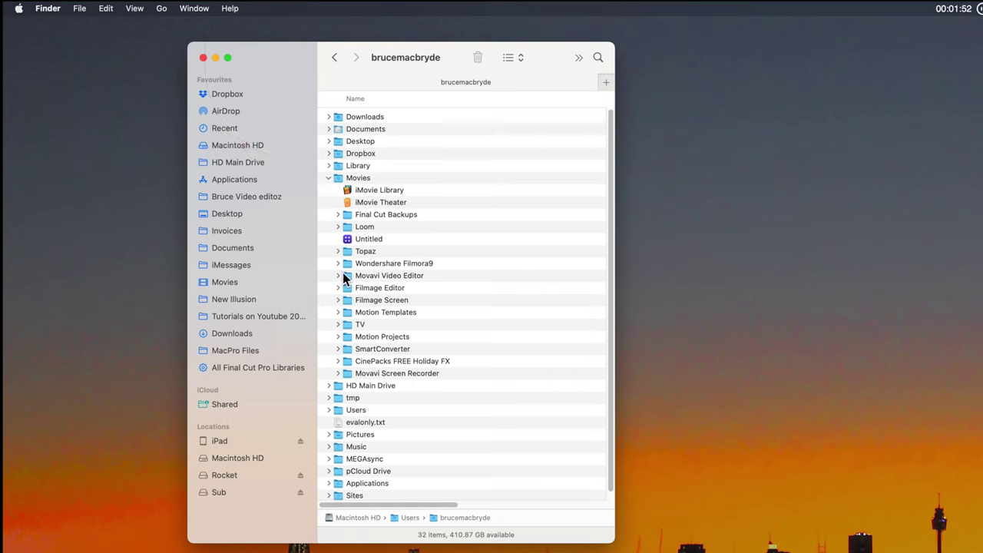
click(338, 313)
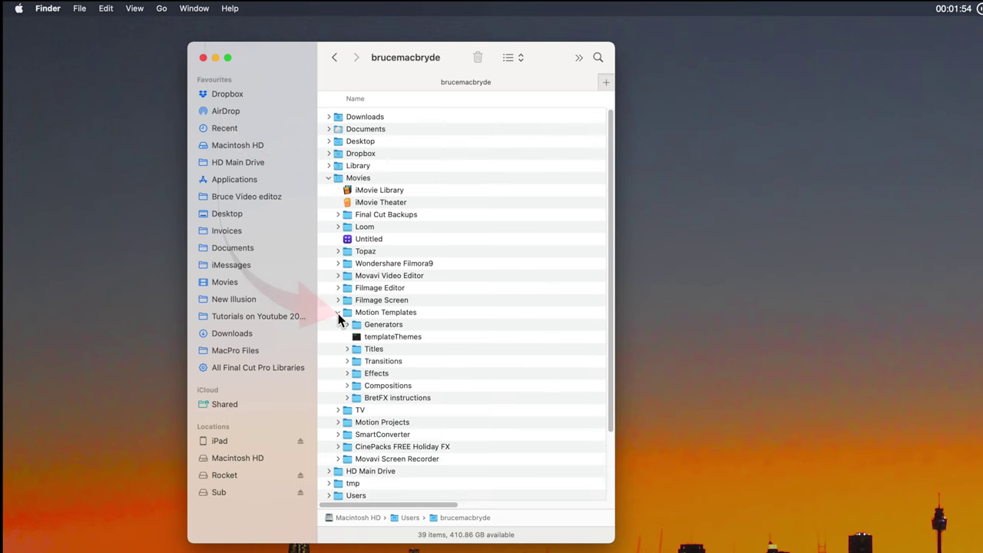
Step: Highlight the Generators, Titles, Transitions and Effects folders inside Motion Templates one after another
click(393, 326)
click(390, 348)
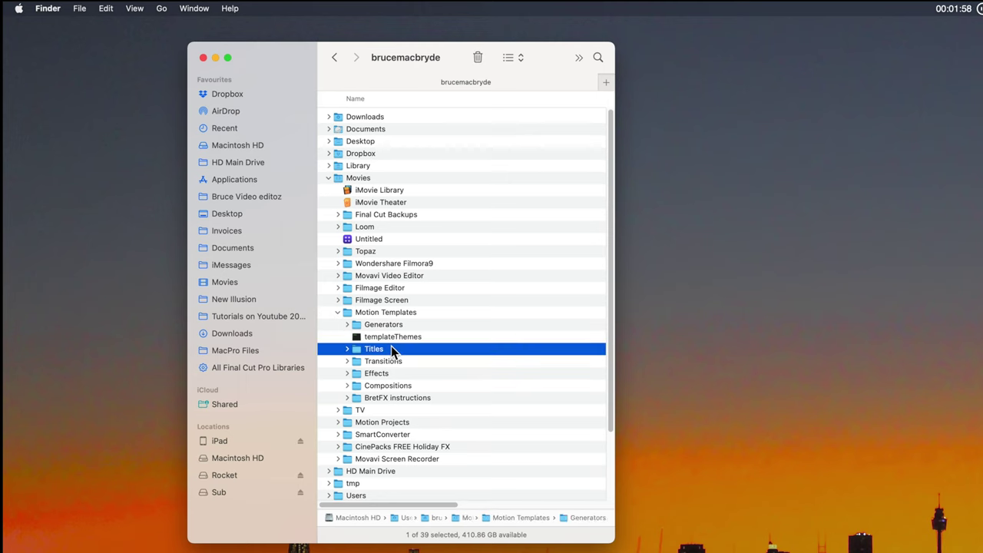
click(405, 361)
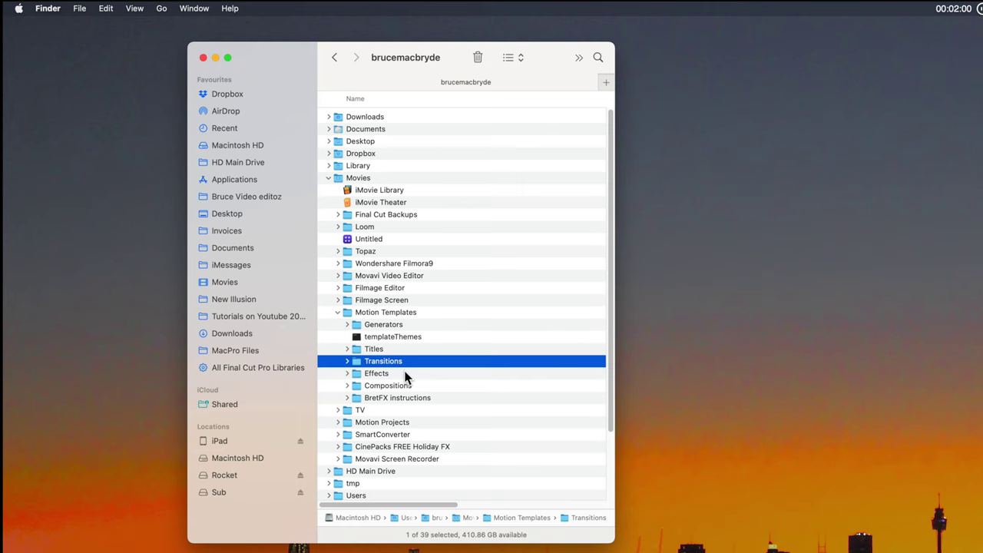
click(405, 373)
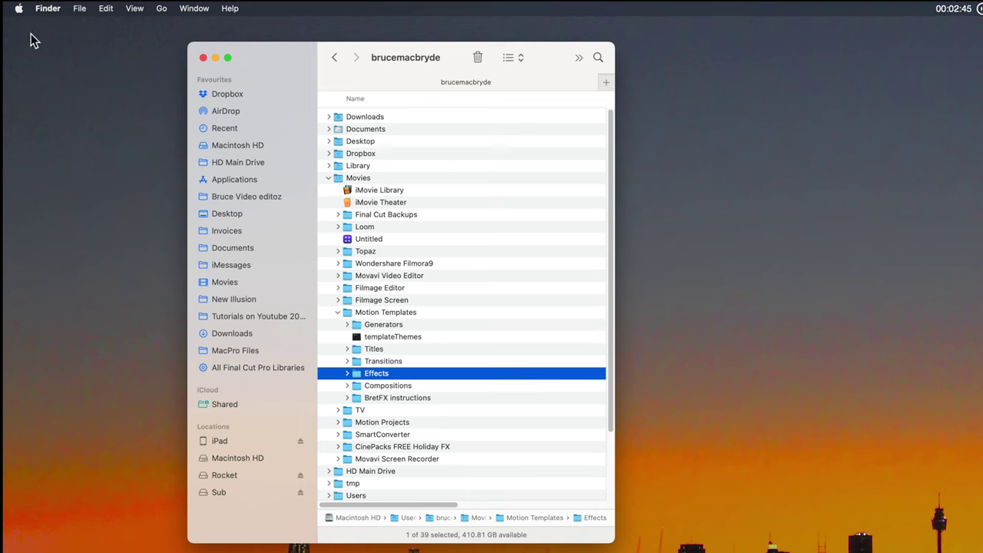
Step: Open a second Finder window and show the Downloads folder in it
click(81, 9)
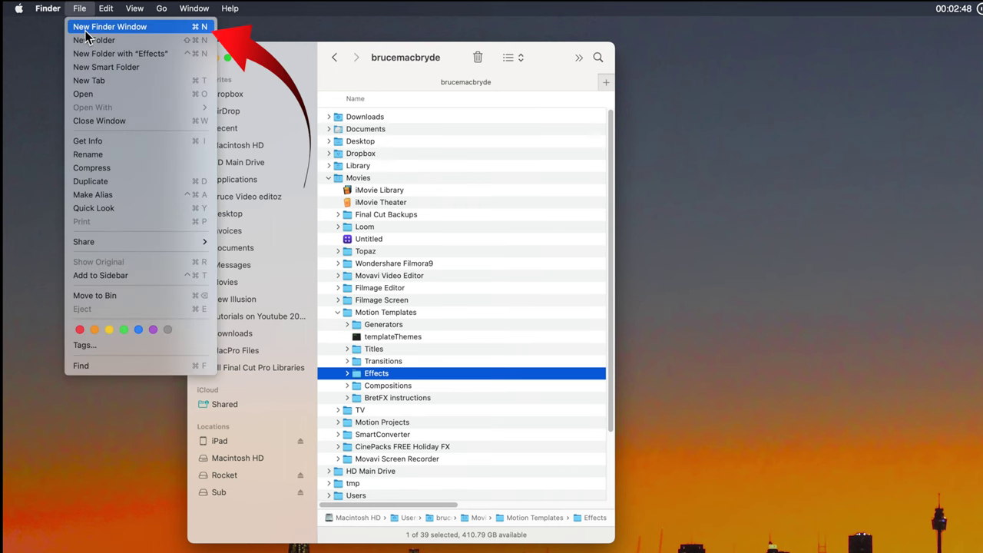
click(86, 31)
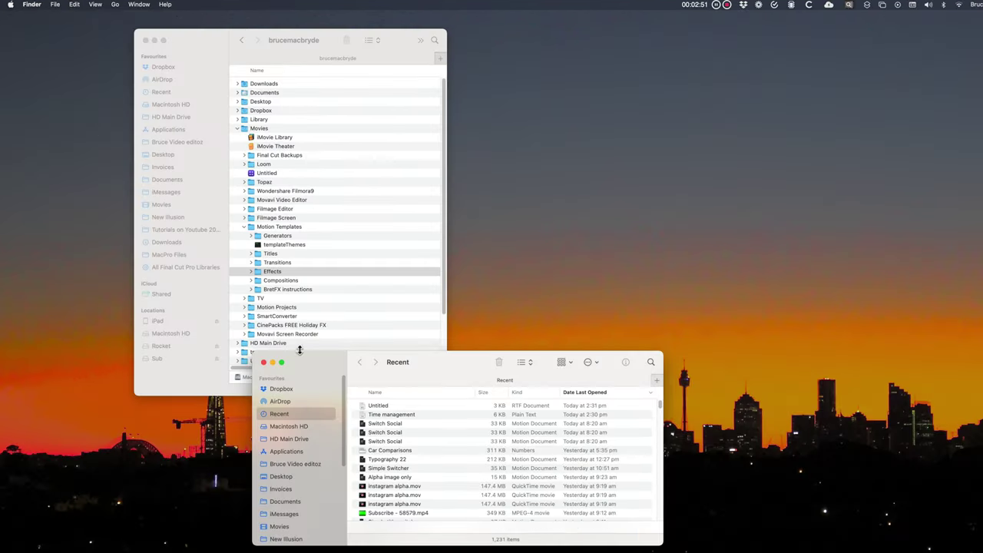
scroll(333, 486, down, 2)
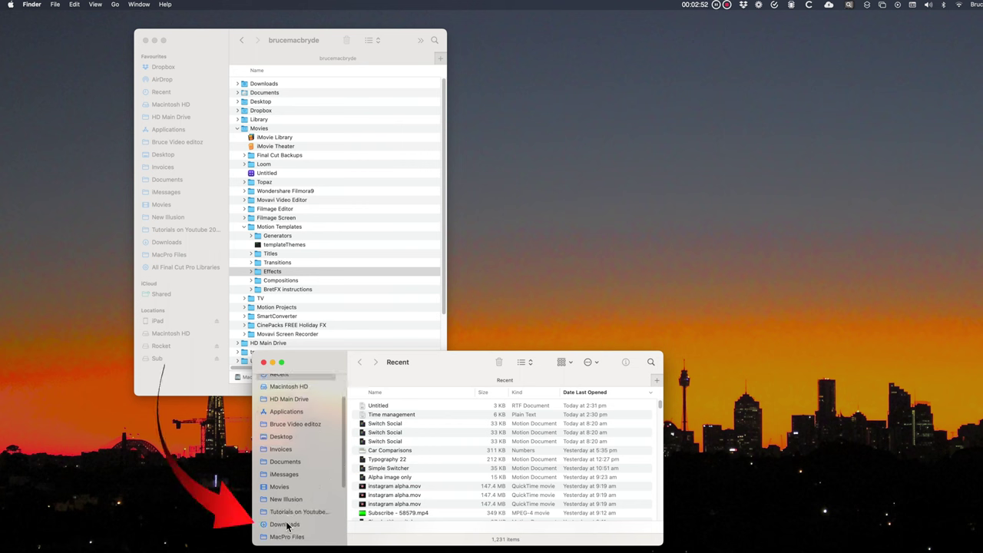
click(288, 525)
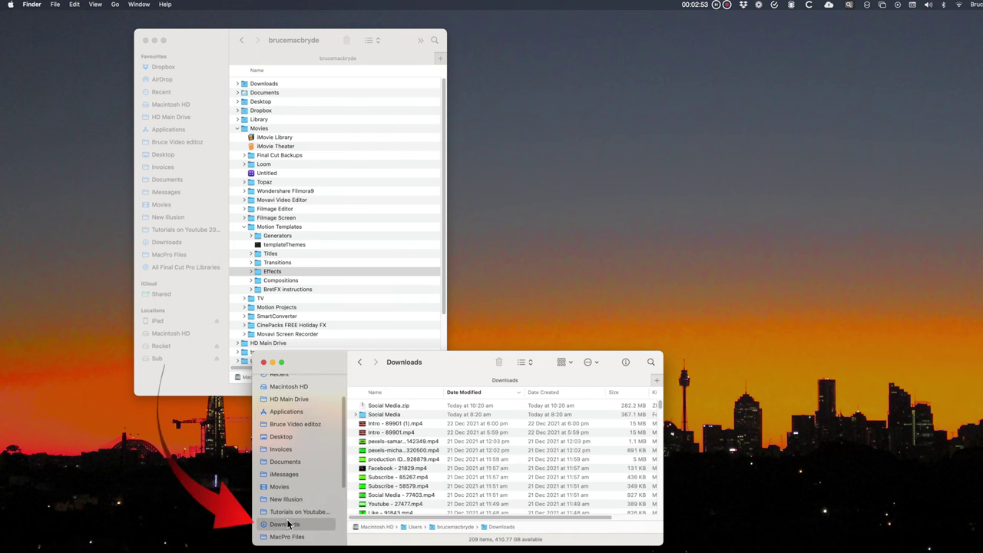
Step: Expand the Social Media folder in Downloads and preview the Switch Social file with Quick Look to check its template type
click(357, 415)
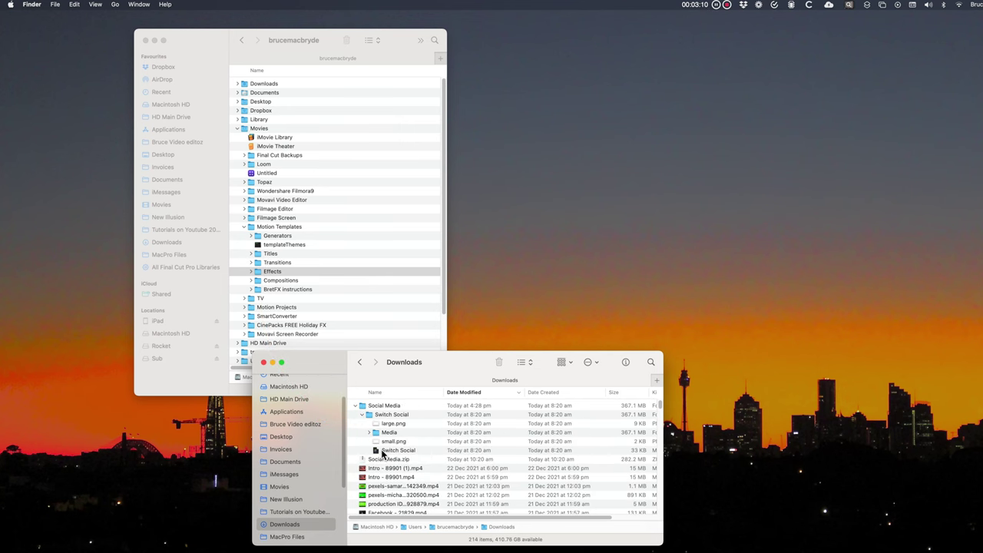
click(383, 451)
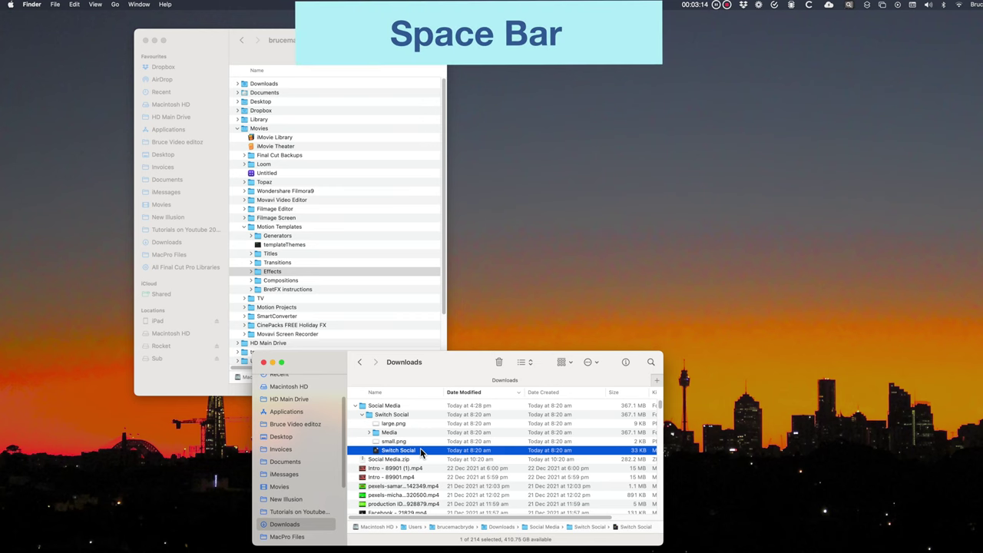
key(space)
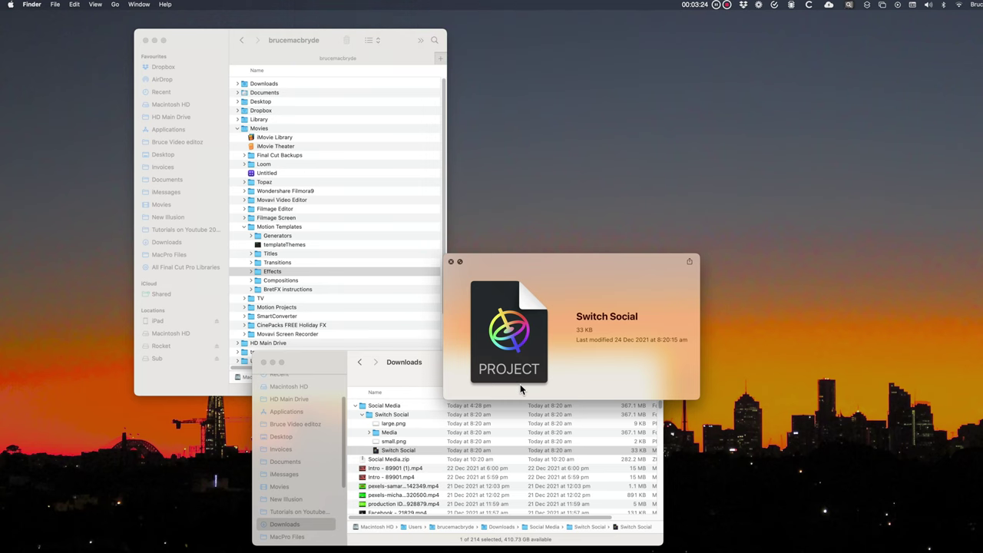
key(space)
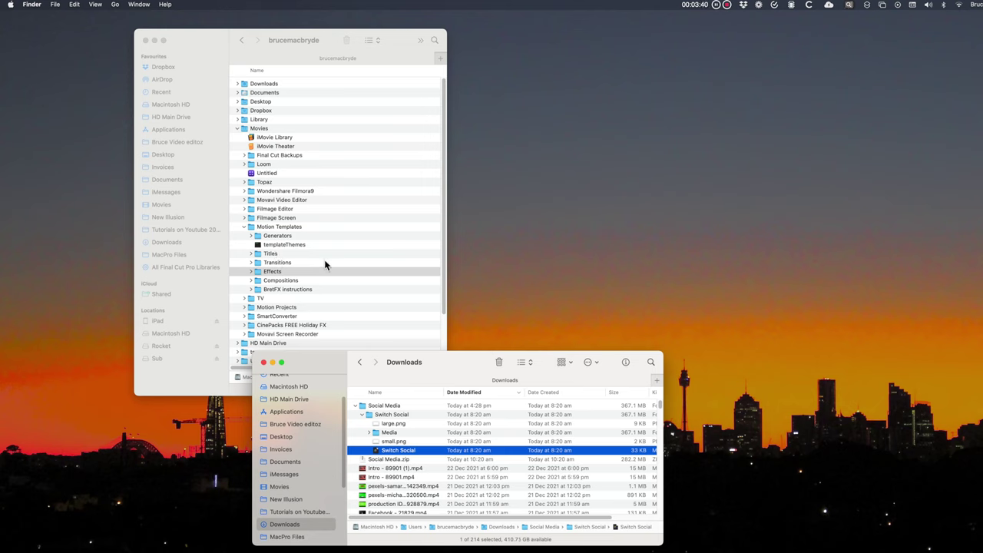
Step: Expand Titles and Favorites under Motion Templates and preview the Simple title switcher file with Quick Look to check its template type
click(252, 253)
click(251, 253)
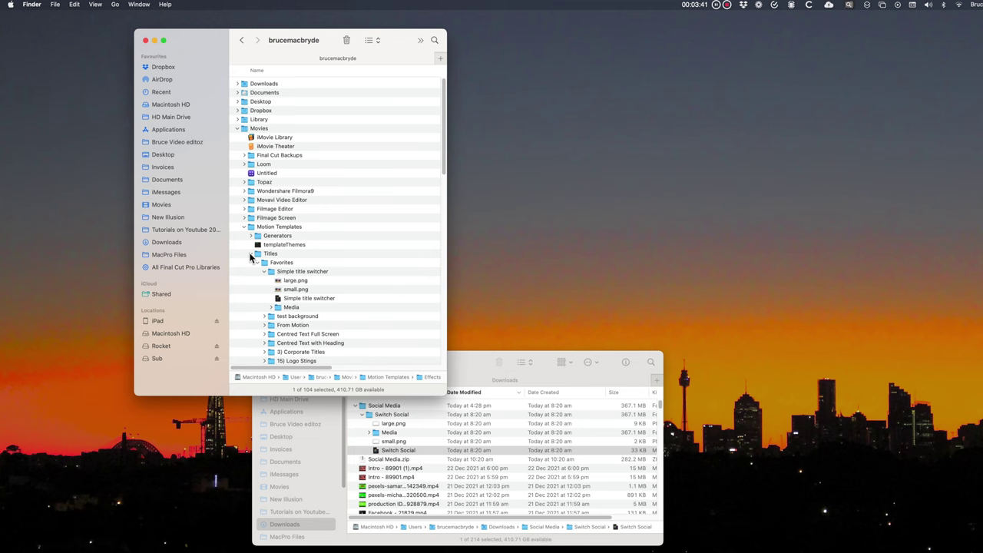
click(258, 264)
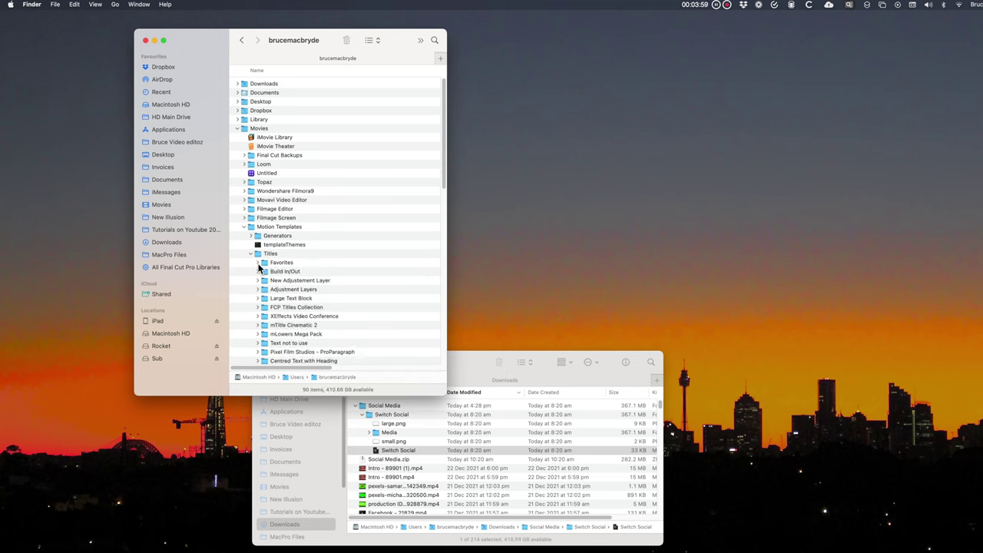
click(258, 263)
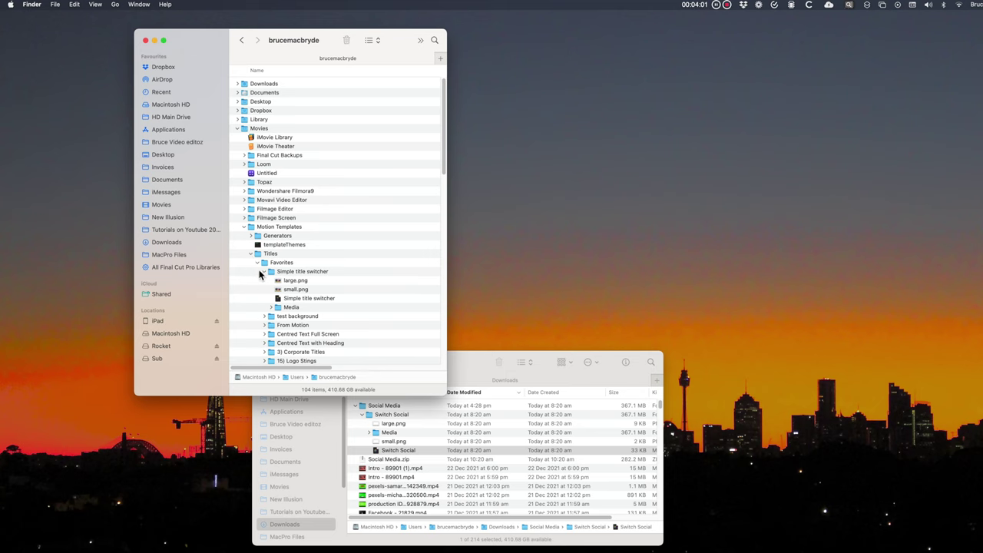
click(292, 300)
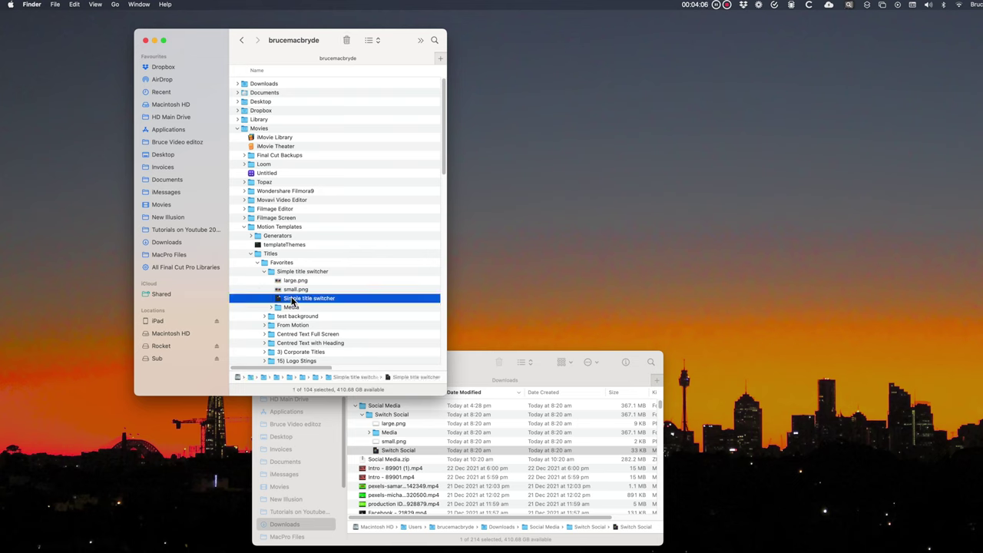
key(space)
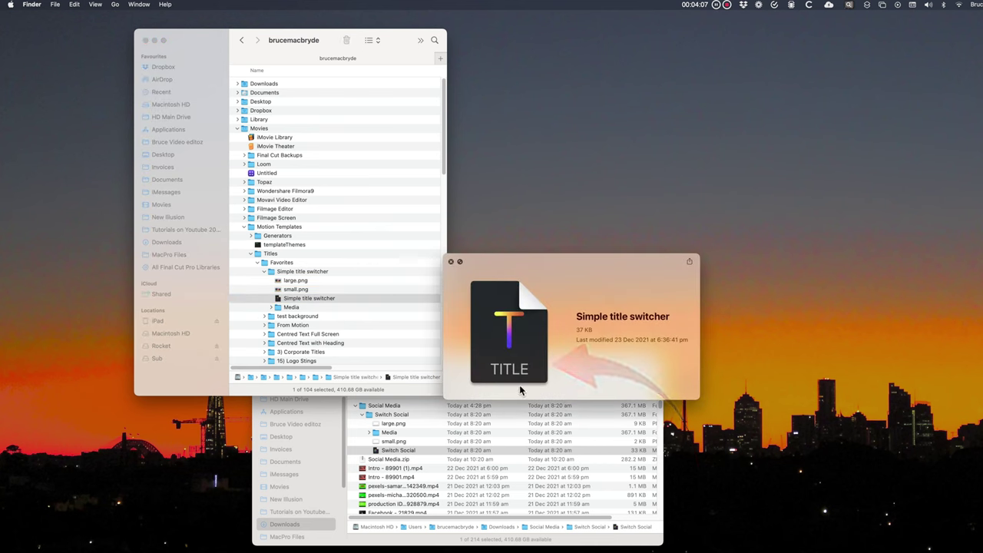
key(space)
Step: Collapse the Titles folder and place the Social Media folder from Downloads into the Generators folder inside Motion Templates
click(251, 254)
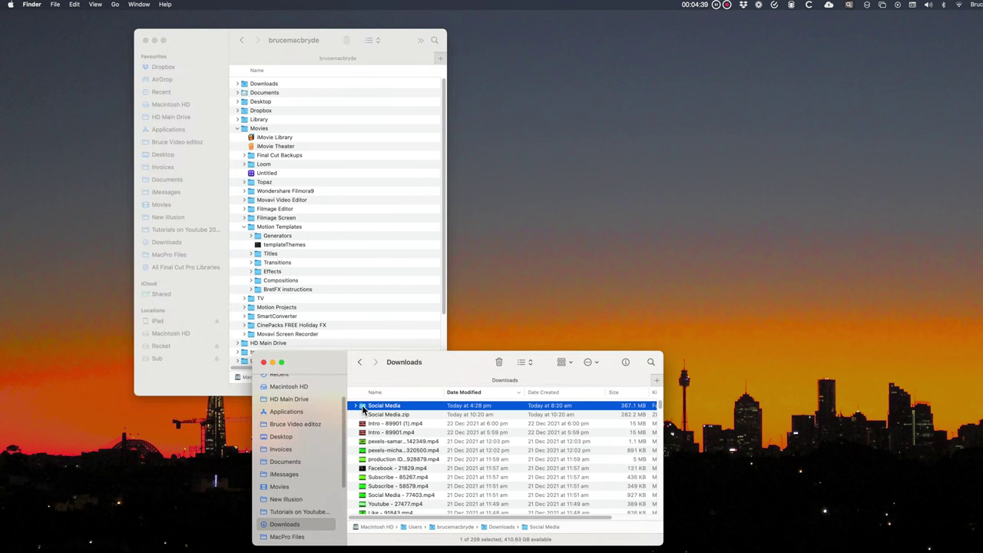
drag(363, 410, 261, 241)
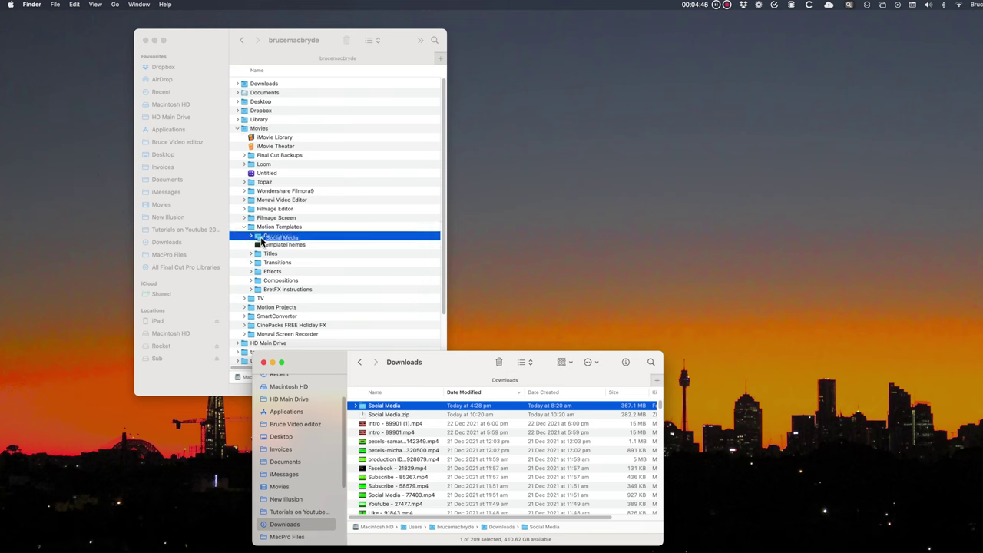
drag(261, 241, 263, 238)
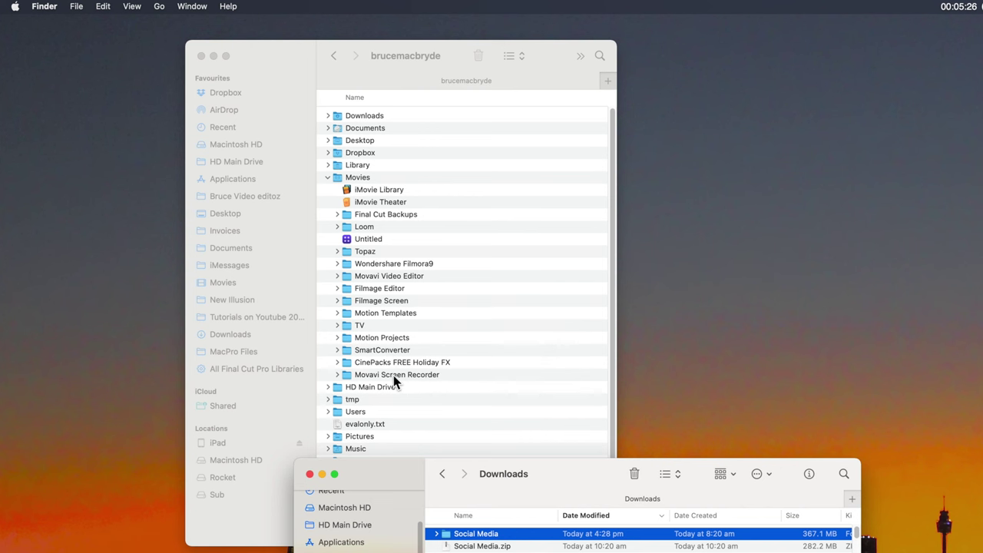
Step: Expand Motion Templates and open its Generators folder in the Finder window
click(338, 313)
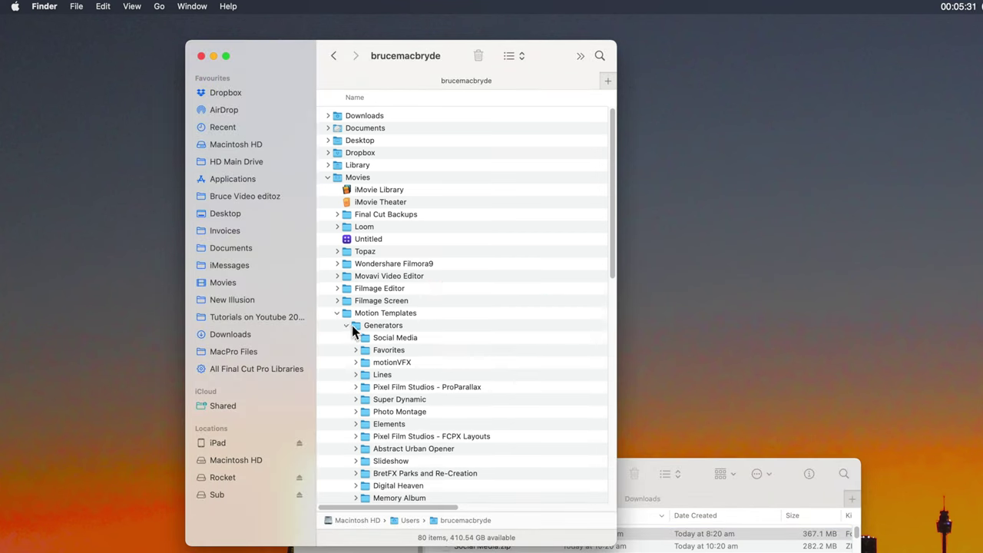
click(355, 327)
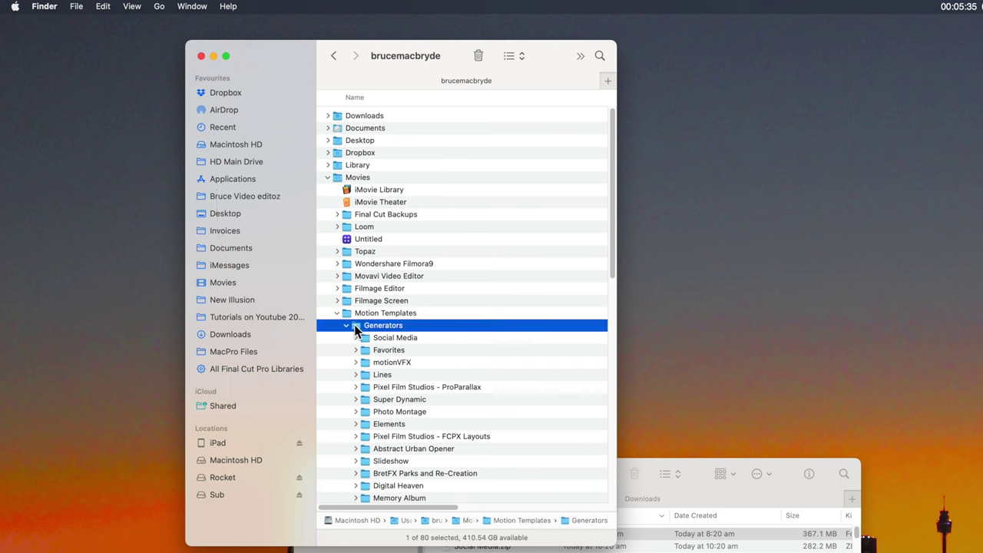
double_click(356, 329)
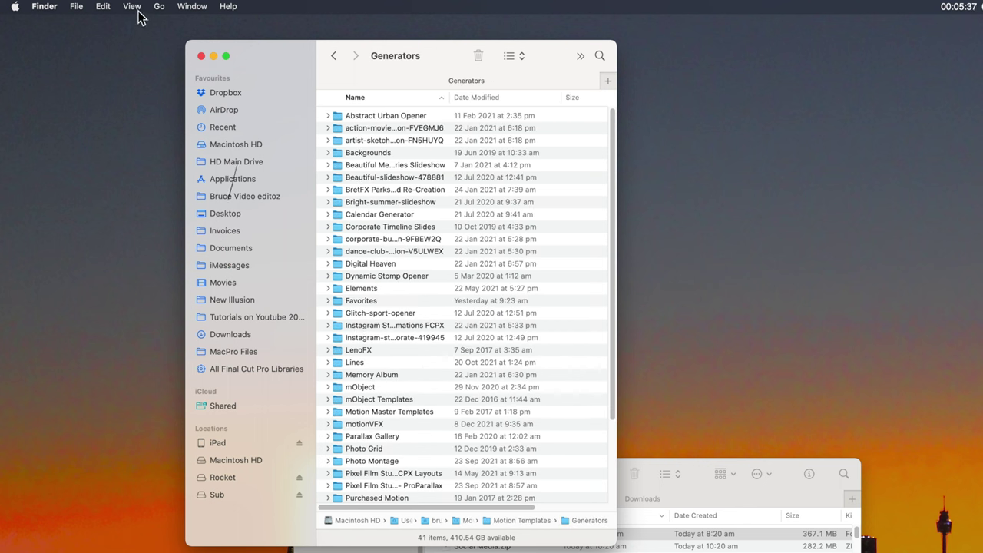
Step: Create a new folder named Fav2 inside the Generators folder
click(78, 7)
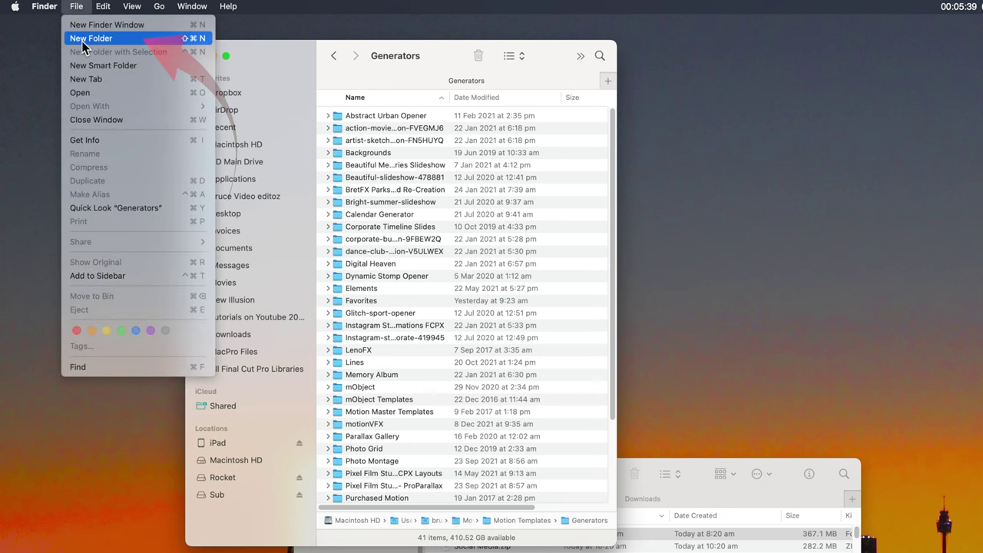
click(82, 40)
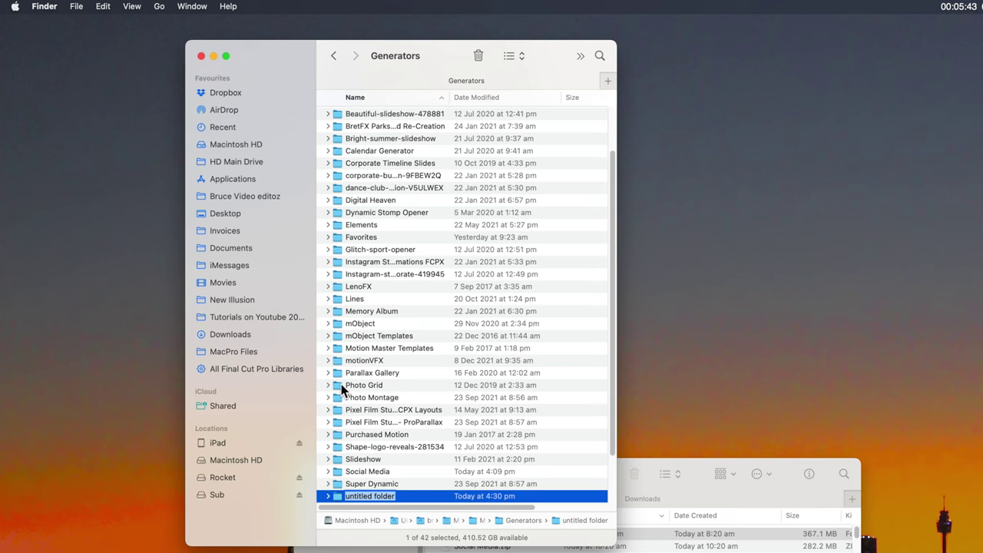
key(BackSpace)
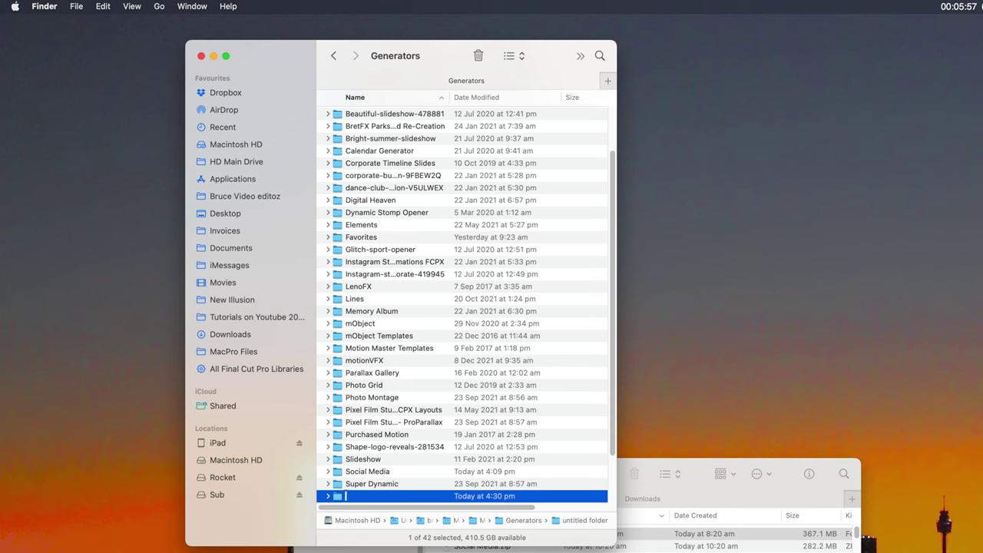
text(Fa)
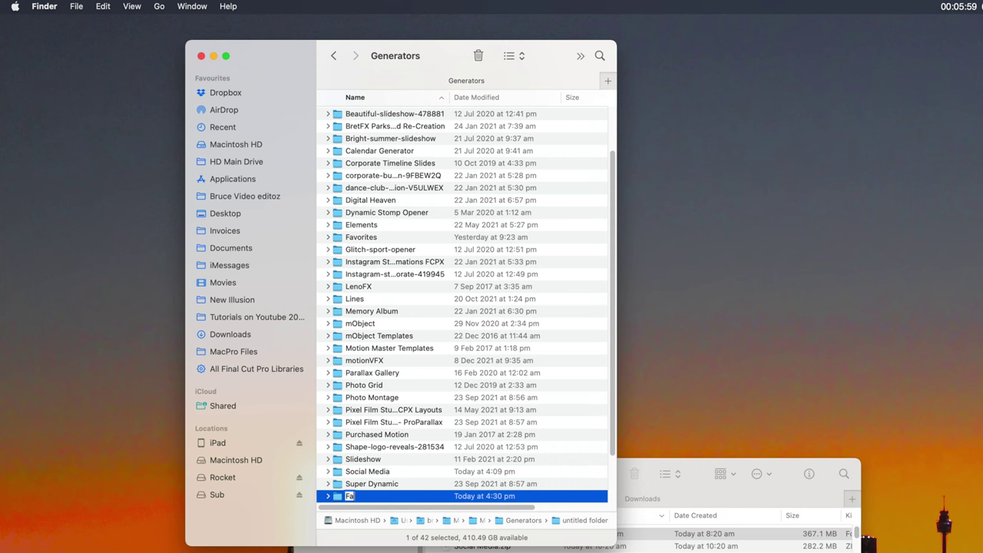
text(v)
text(2)
key(Return)
Step: Place the Social Media folder from Downloads into the Fav2 folder inside Generators
click(468, 533)
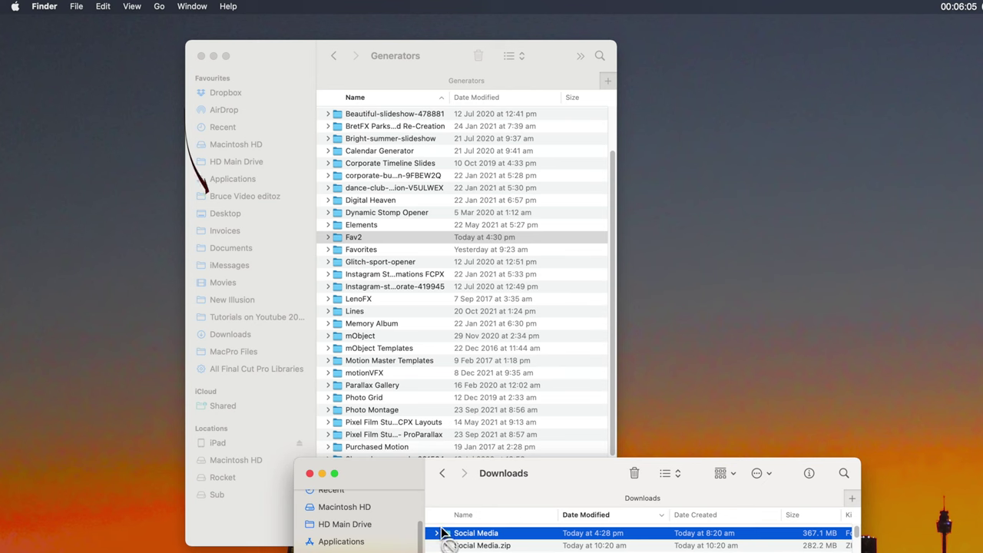
drag(444, 533, 345, 244)
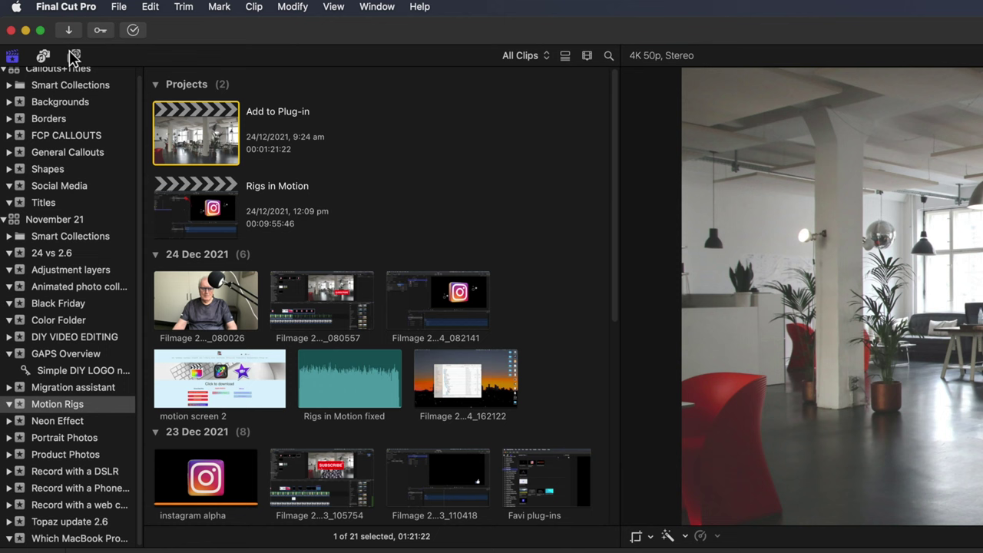
Step: Switch to Final Cut Pro, open the Fav2 generator category, and add Switch Social to the Add to Plug-in timeline above the main clips
click(74, 55)
click(4, 91)
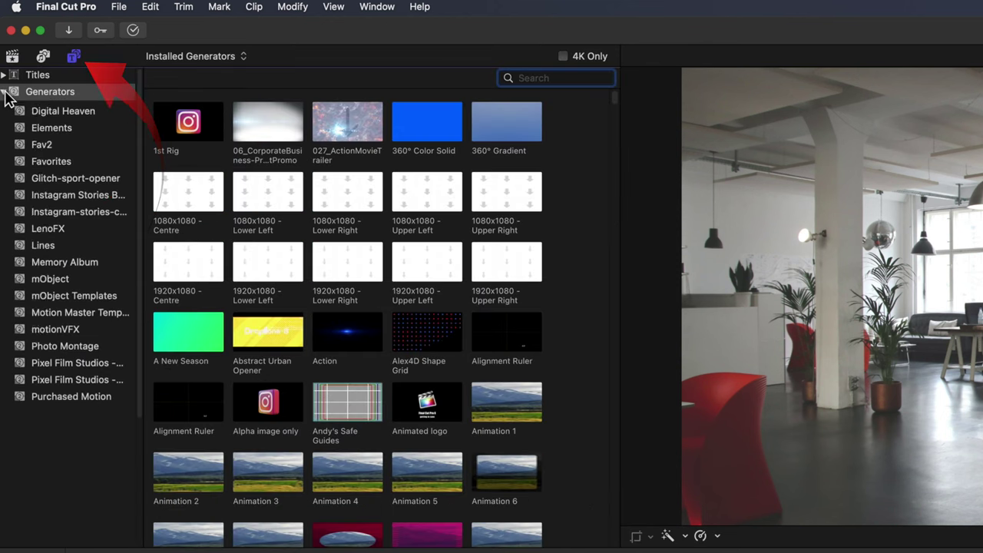
click(42, 293)
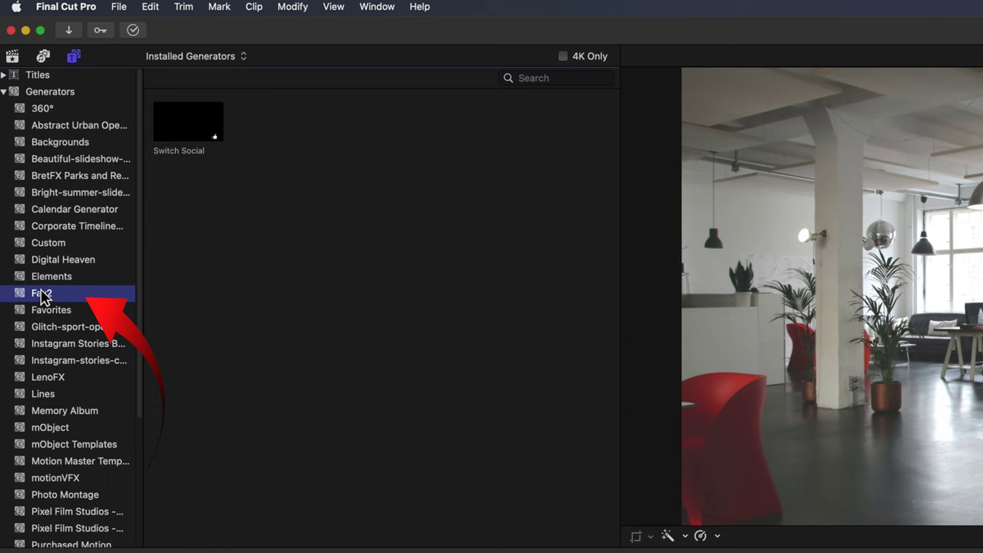
click(186, 132)
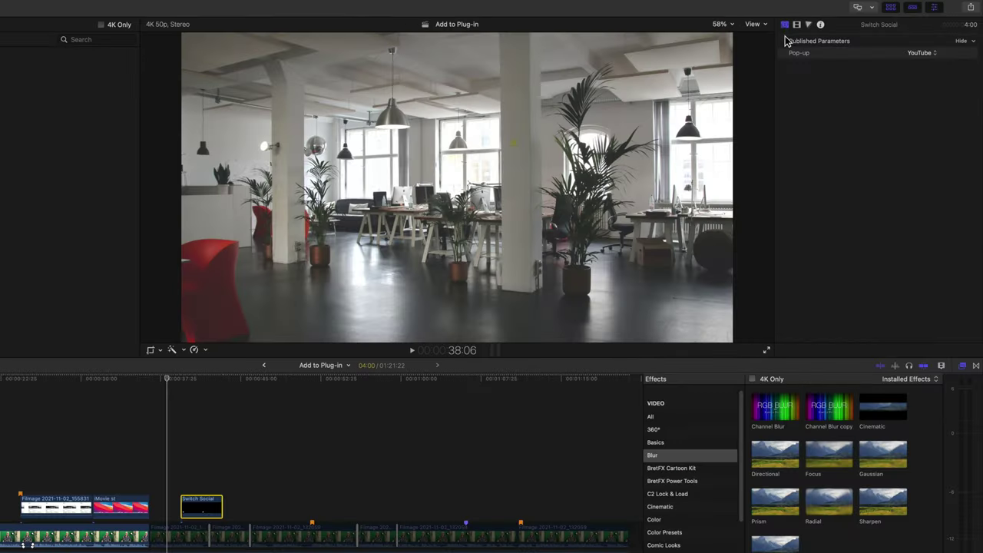
Step: Position the playhead over the Switch Social clip in the timeline
click(197, 388)
click(198, 388)
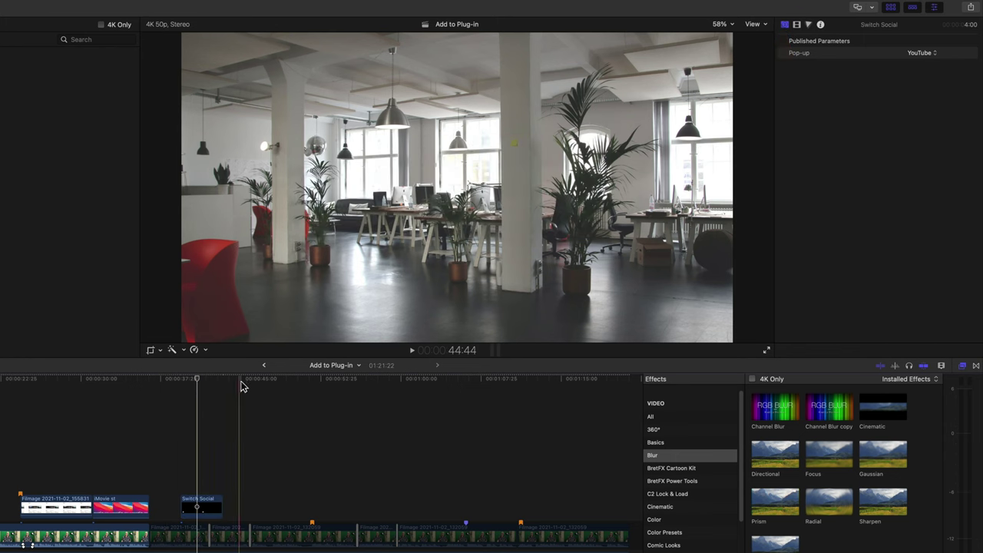